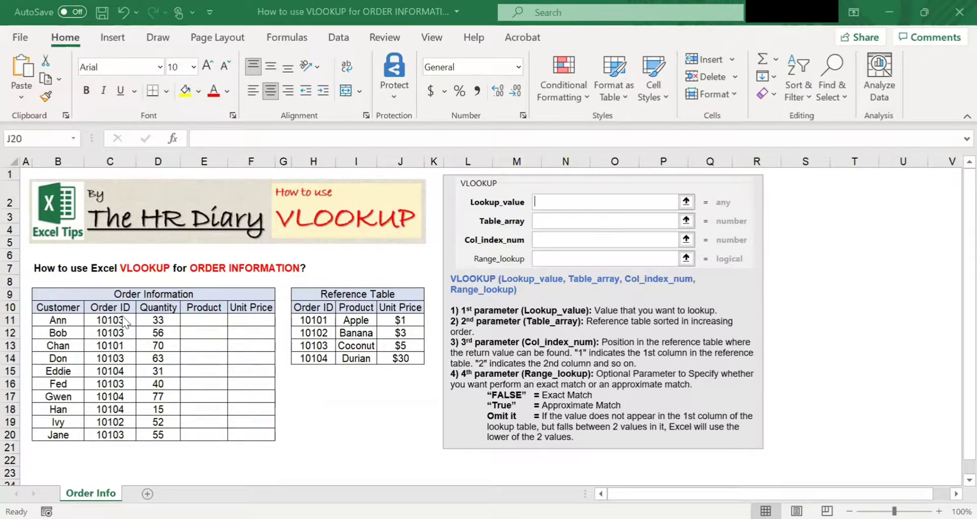
- Start a VLOOKUP formula in E11 of the Product column with the order ID in C11 as the lookup value
left_click(208, 316)
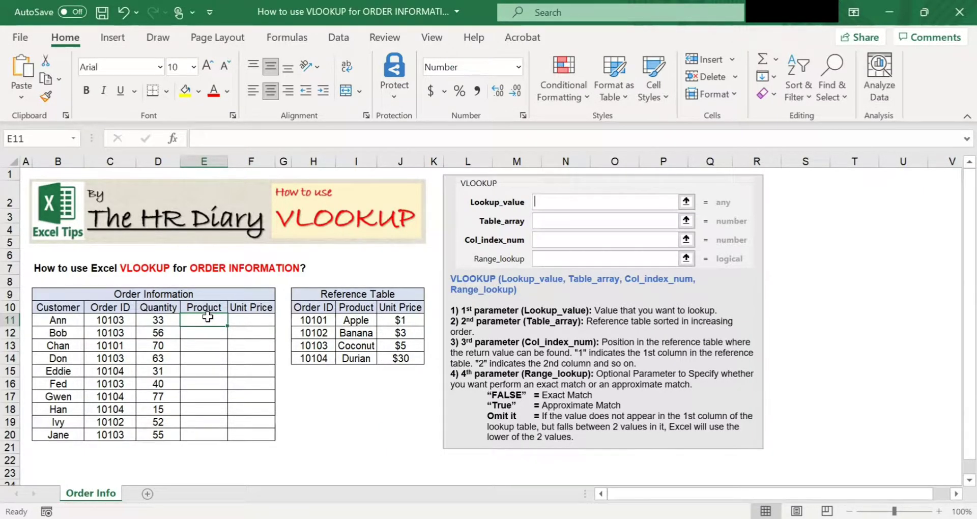
type("=")
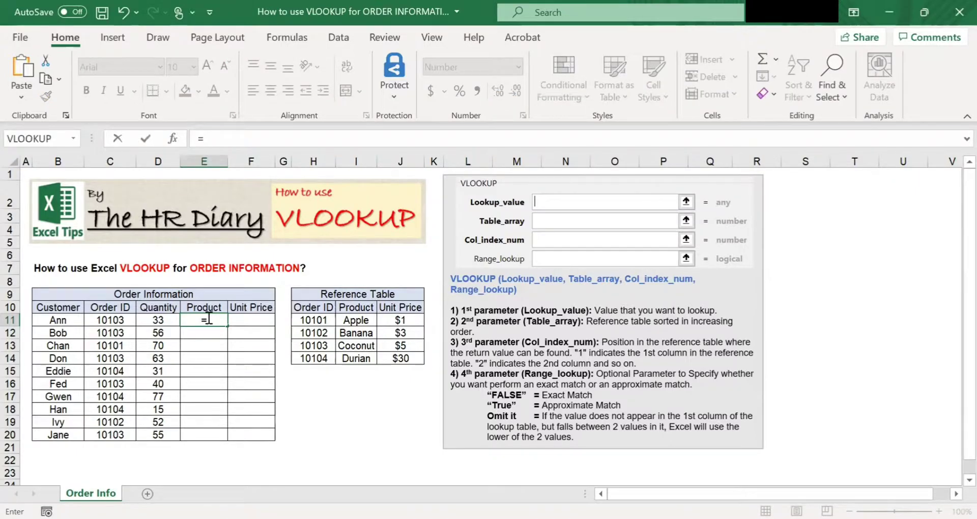
type("vloo")
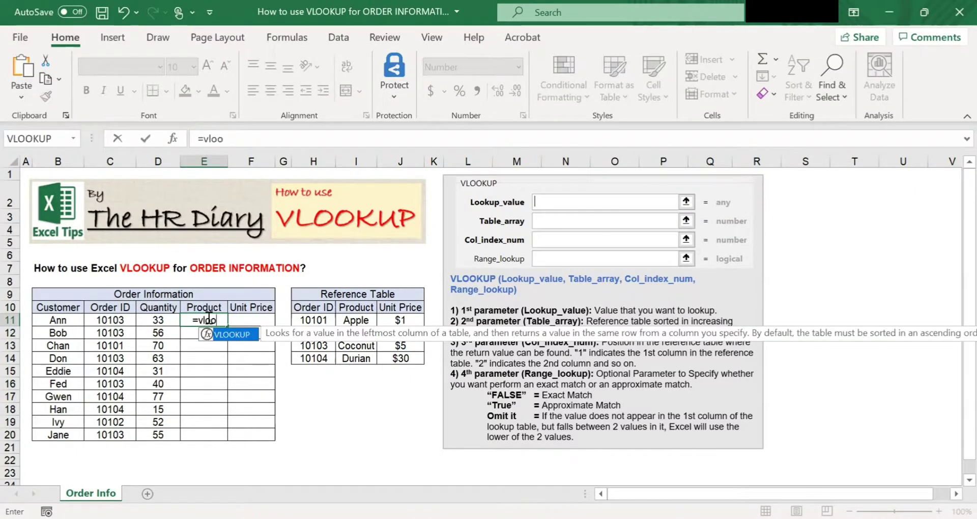
type("kup")
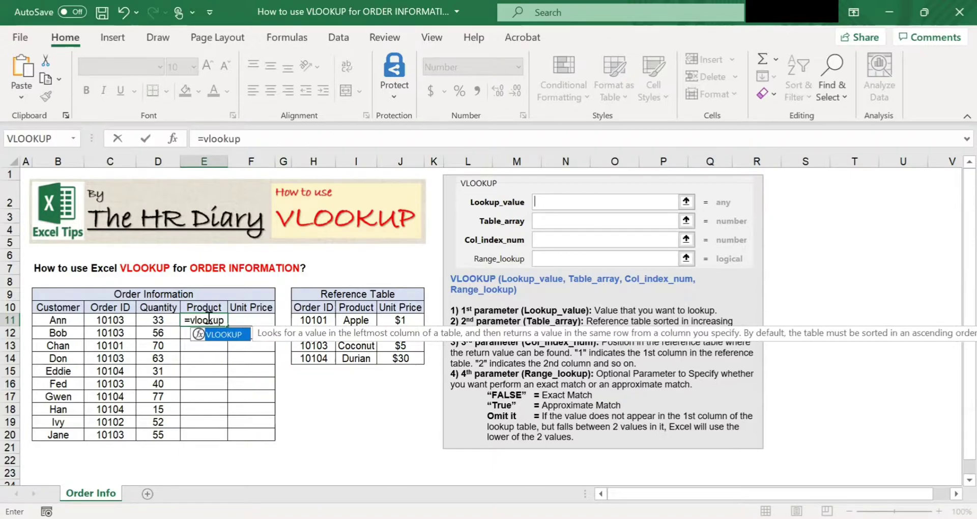
type("(")
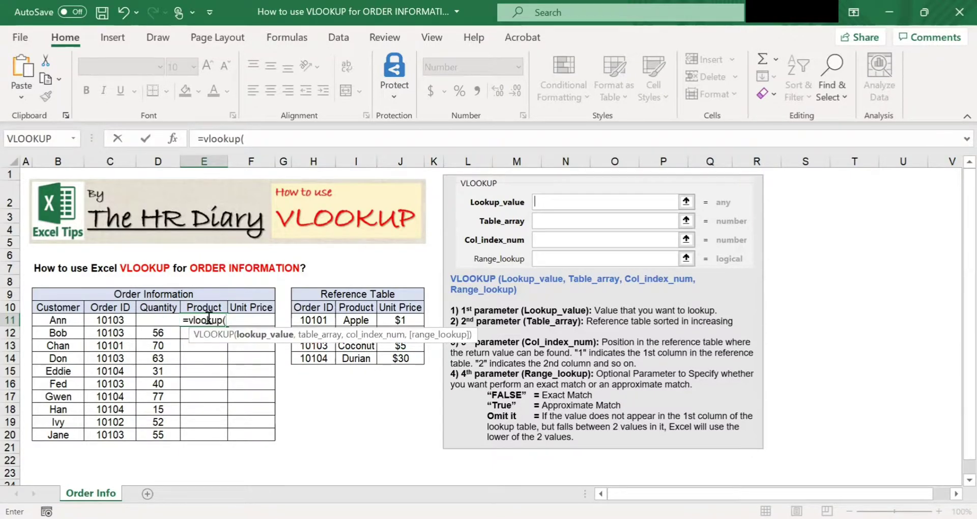
left_click(301, 138)
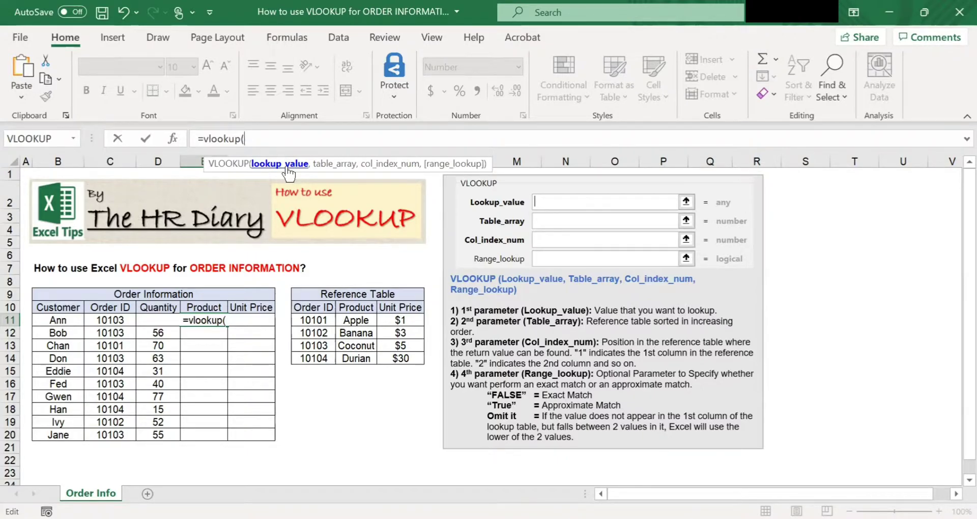
left_click(111, 320)
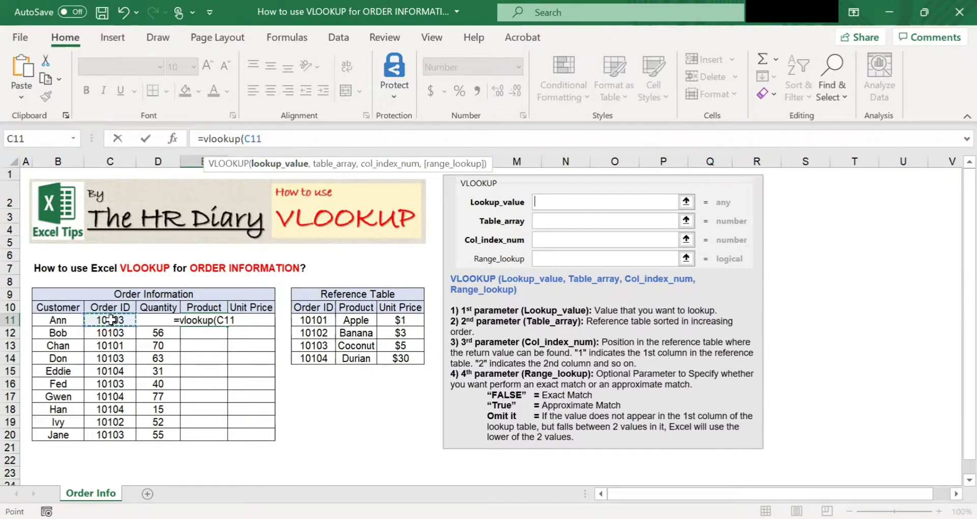
left_click(308, 138)
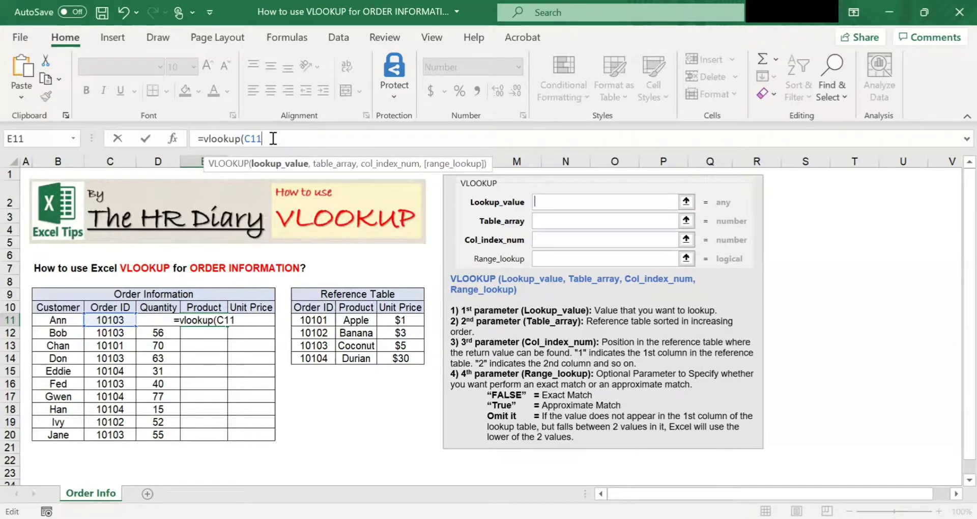
- Add the reference table range H11:J14 as the formula's table array
type(",")
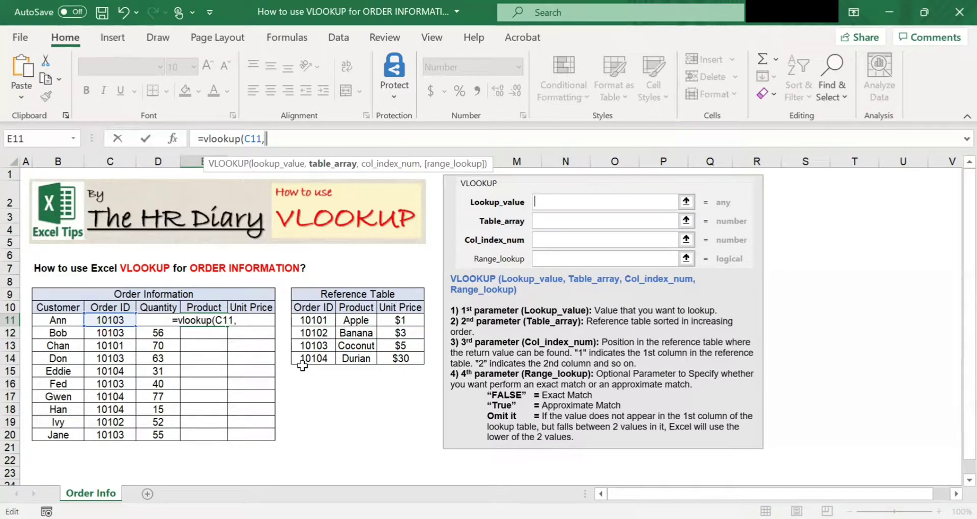
left_click(316, 316)
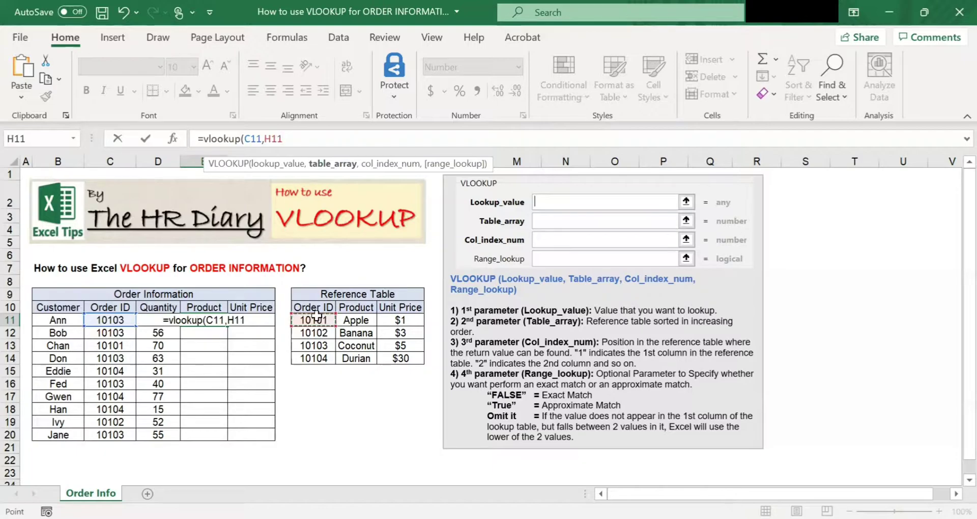
left_click_drag(316, 317, 405, 356)
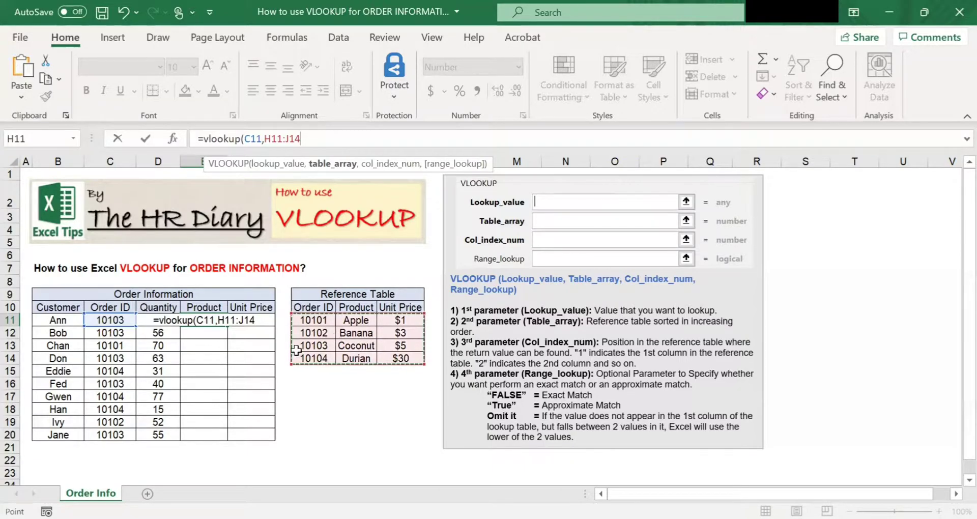
- Make the table array reference absolute as $H$11:$J$14
left_click(266, 141)
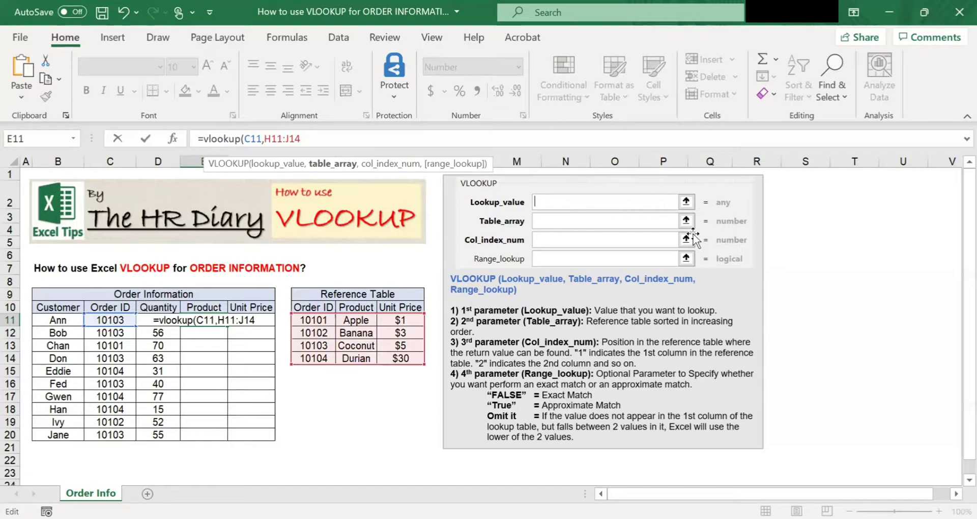
type("$")
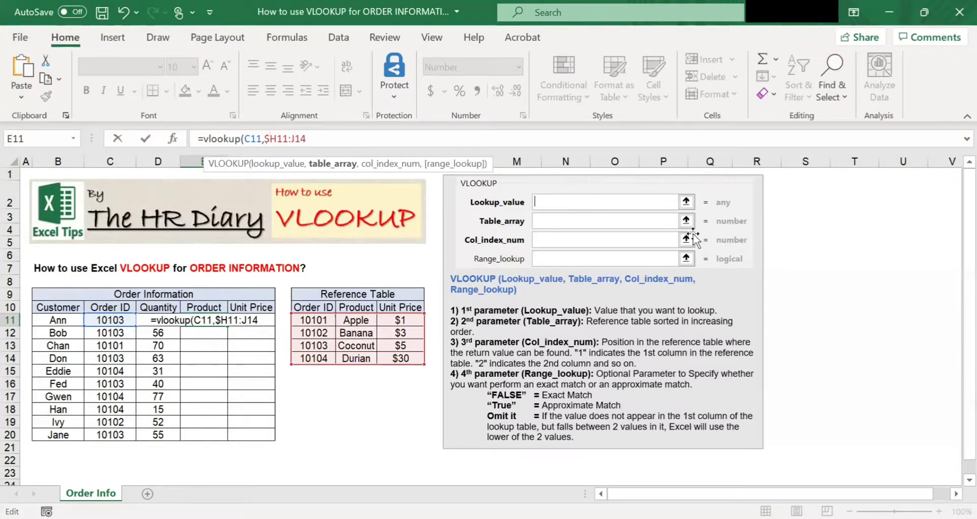
key("Right")
type("$")
key("Right")
key("Right")
key("Right")
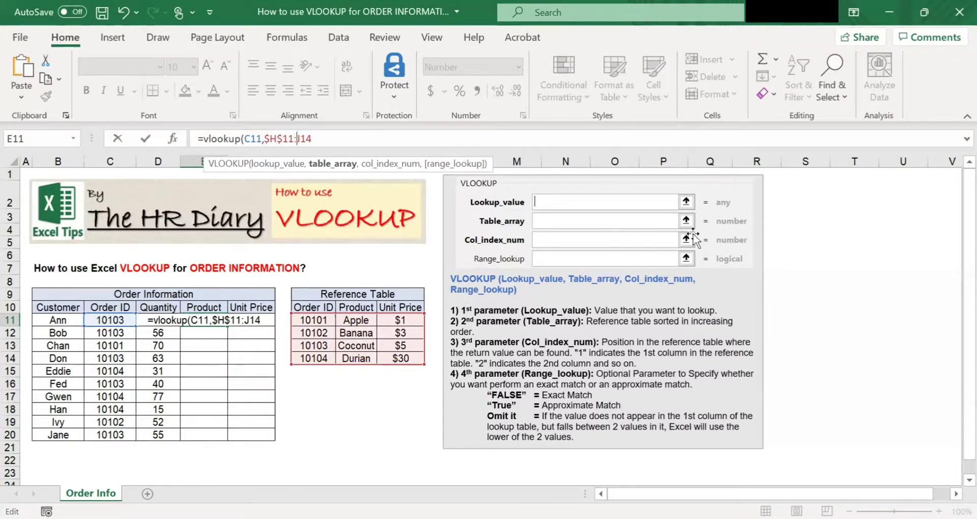
type("$")
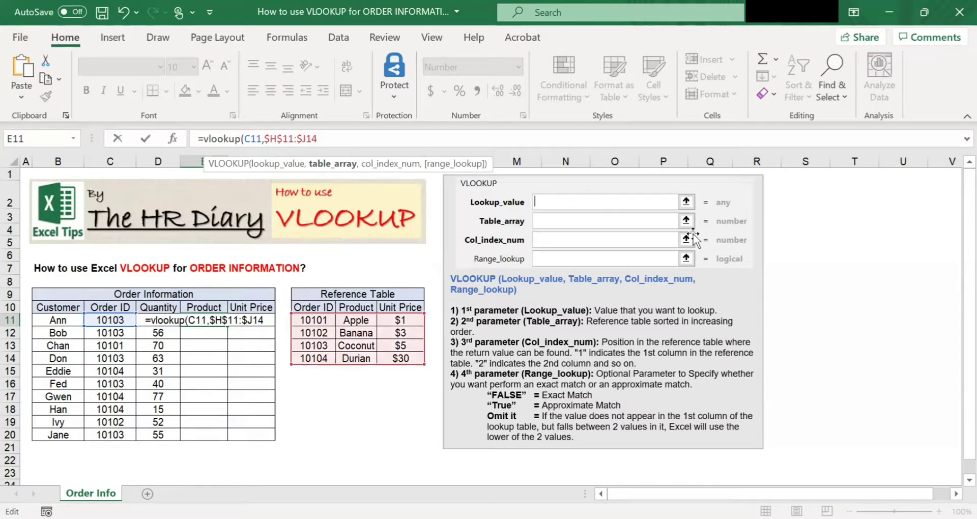
key("Right")
type("$")
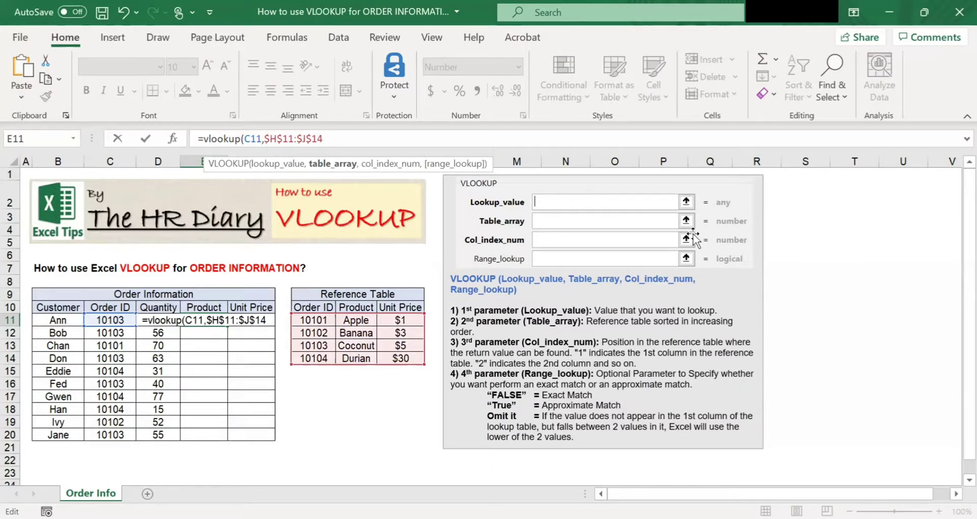
- Set the formula's column index to 2 for the Product column and continue to the range lookup argument
type(",")
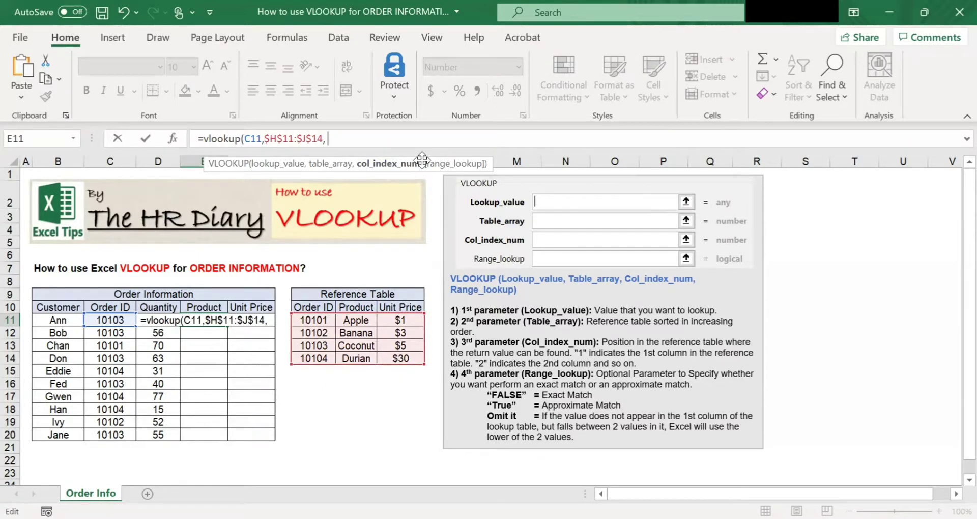
type("1")
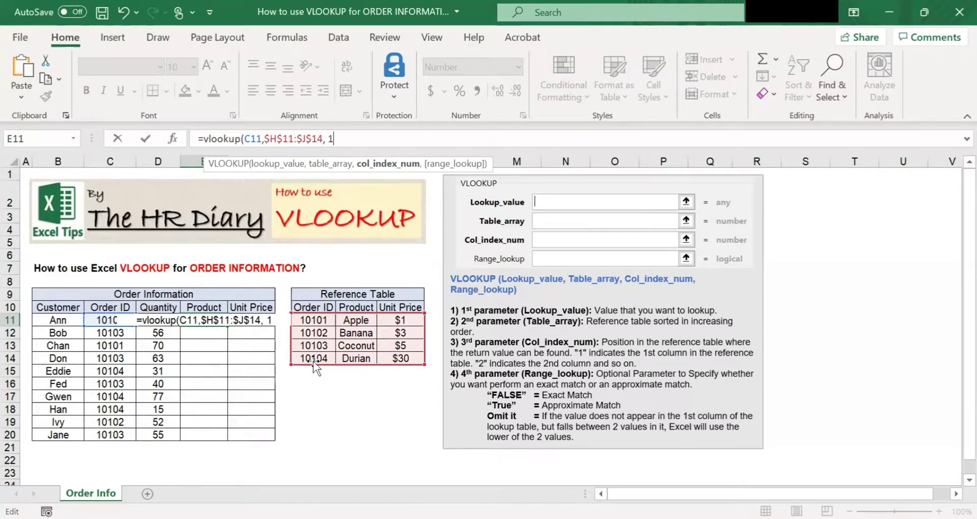
key("BackSpace")
type("2")
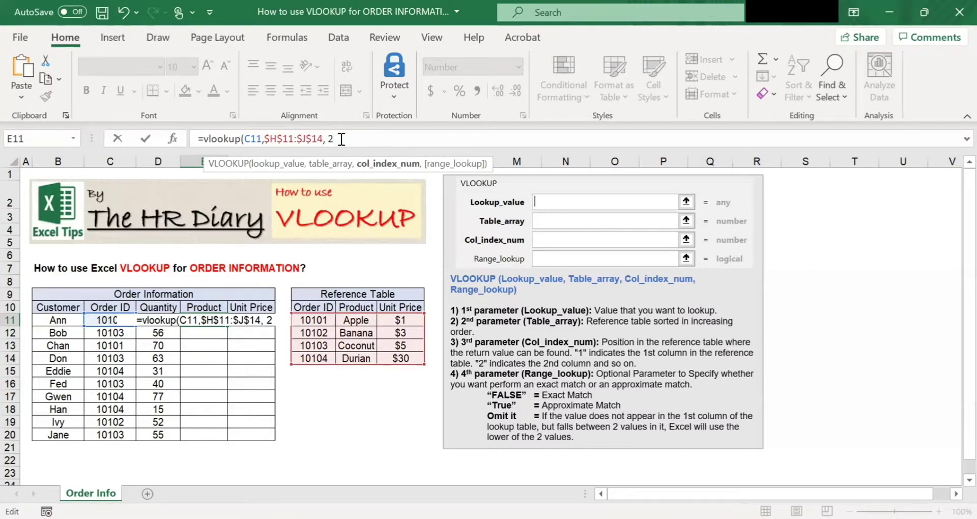
type(",")
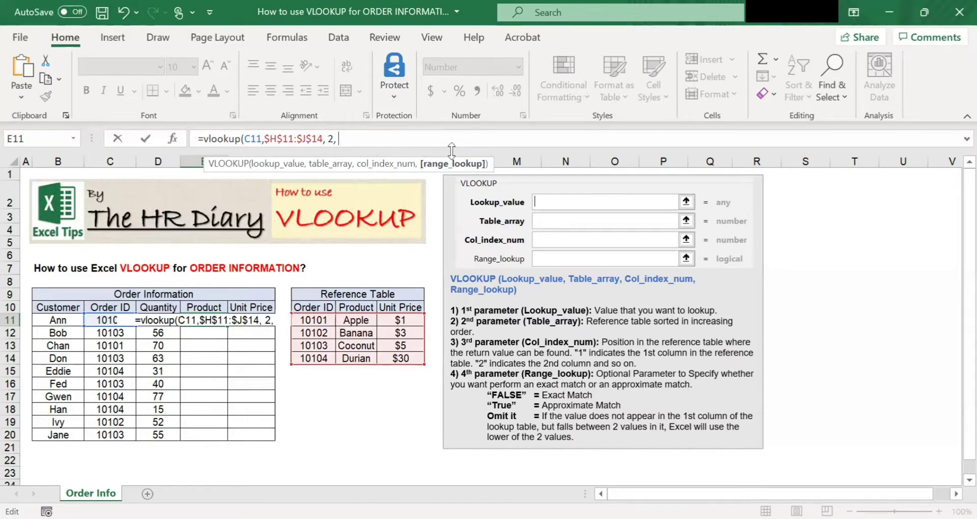
type("true")
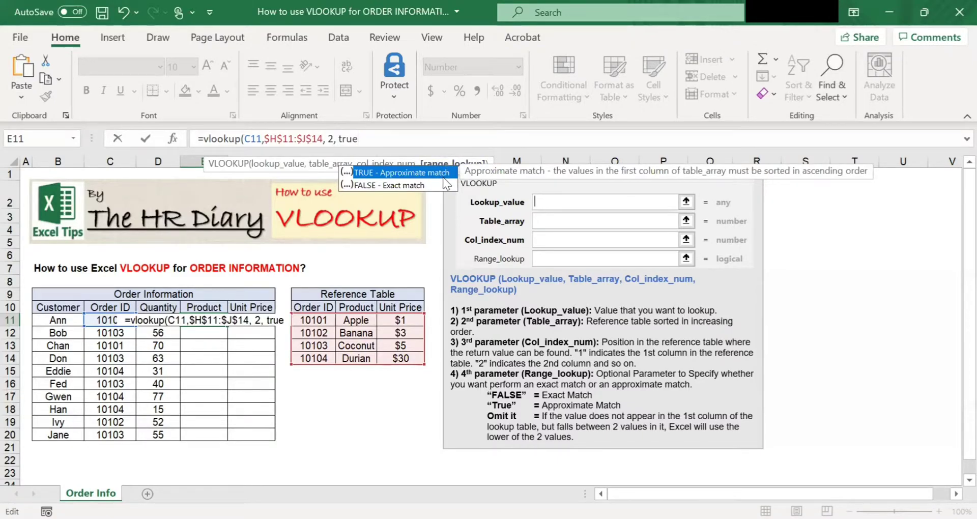
key("BackSpace")
key("BackSpace")
key("BackSpace")
key("BackSpace")
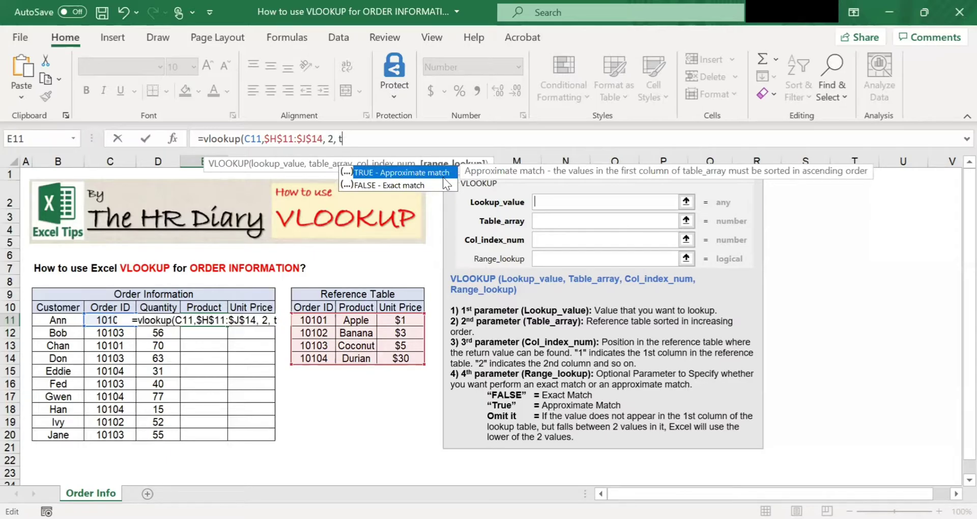
- Set the range lookup to FALSE for an exact match, then close and enter the E11 formula
type("false")
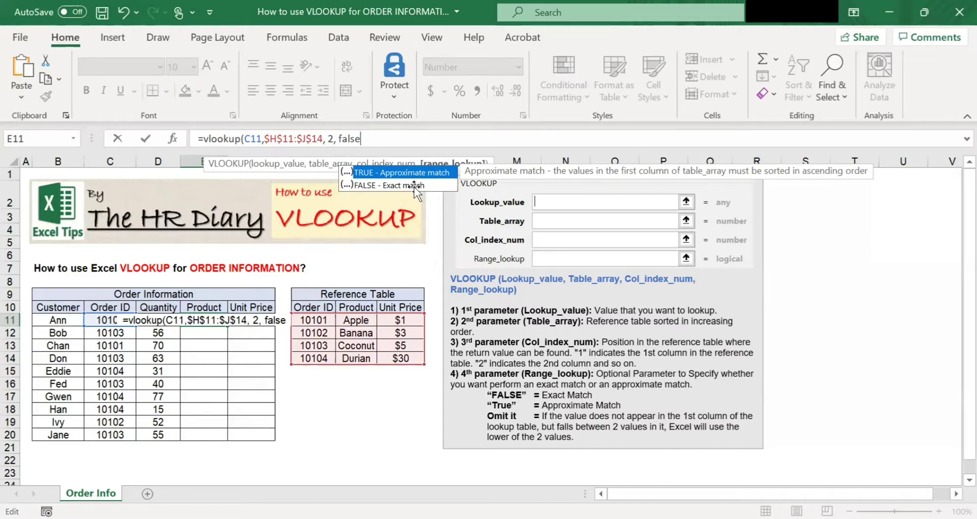
type(")")
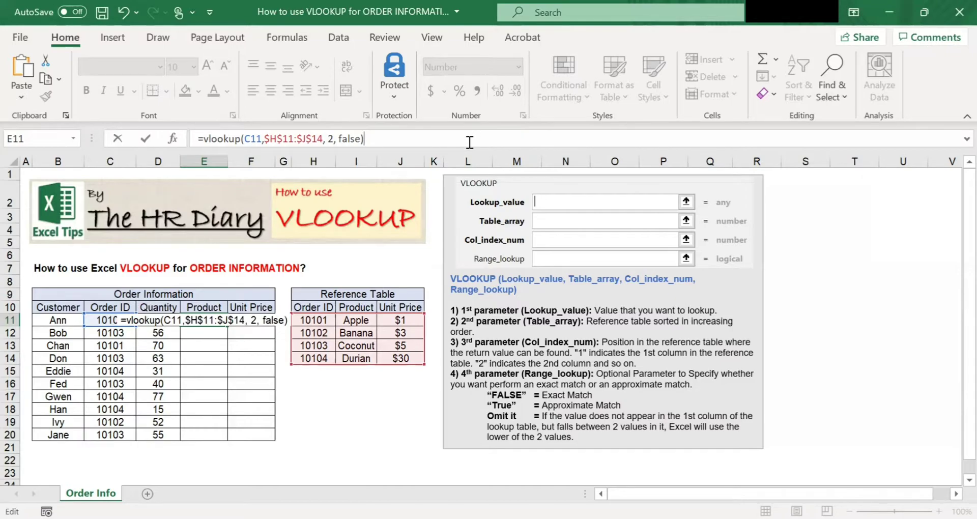
key("Return")
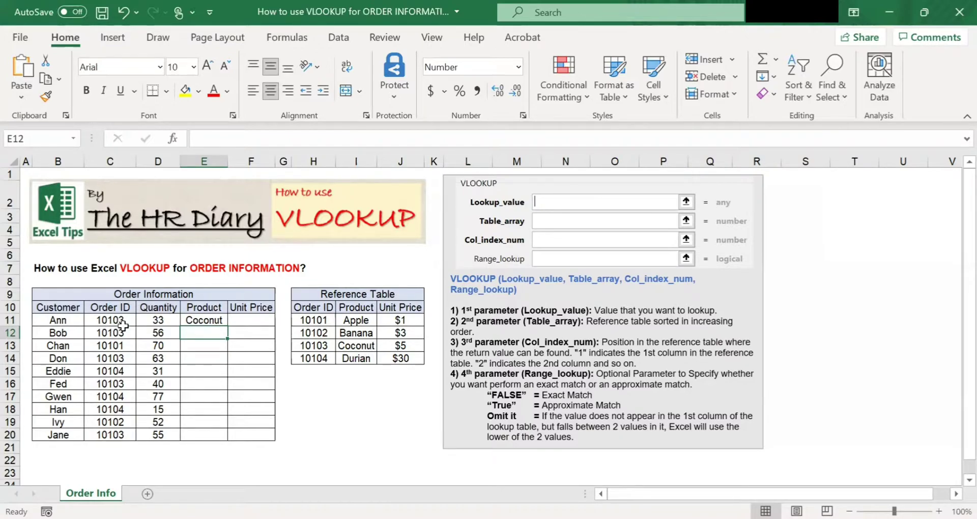
- Check the E11 result against the reference table and fill the Product formula down from E11 to E20
left_click(218, 319)
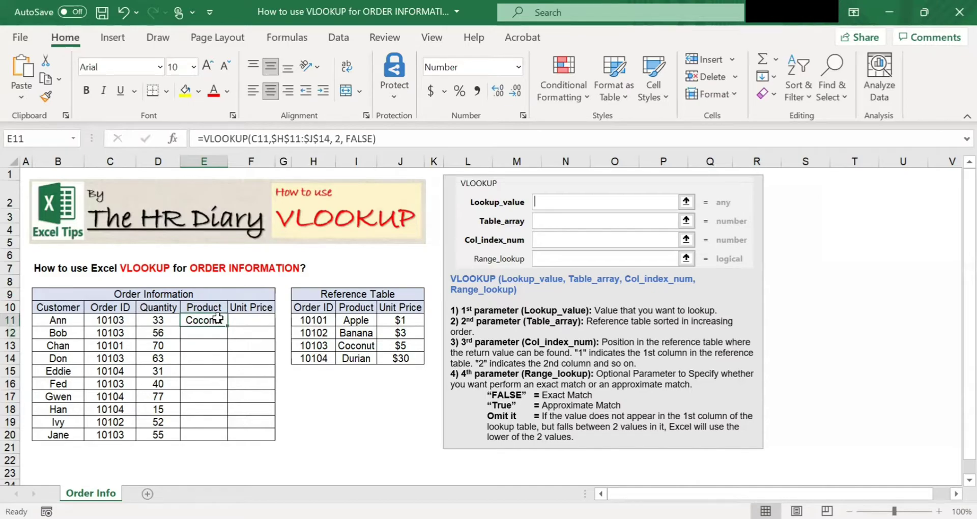
left_click(302, 347)
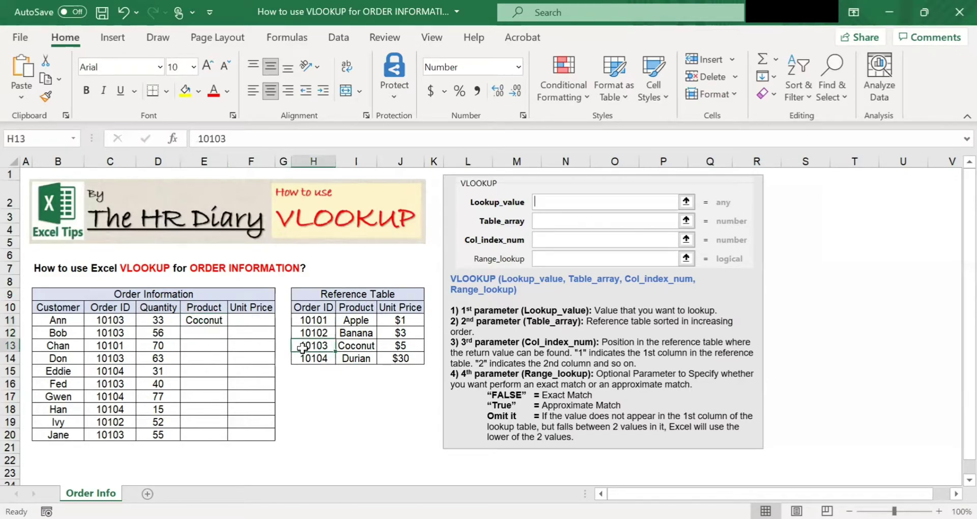
left_click(367, 346)
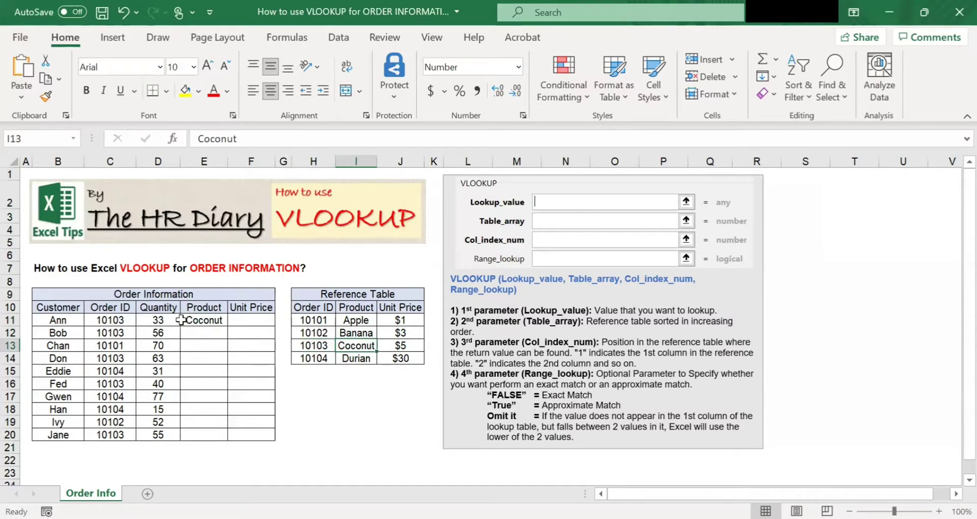
left_click(216, 319)
left_click_drag(227, 322, 227, 436)
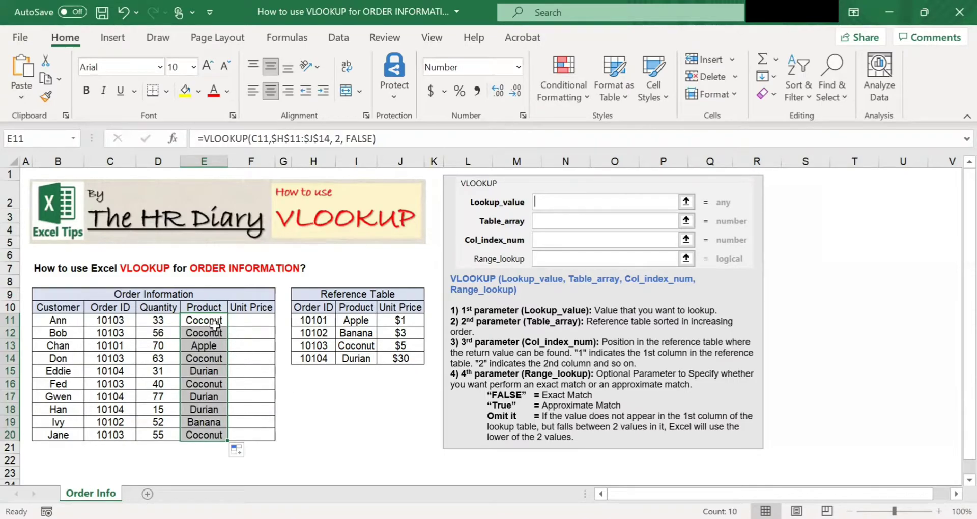
- Start a VLOOKUP formula in F11 of the Unit Price column with order ID cell C11 as the lookup value
left_click(261, 320)
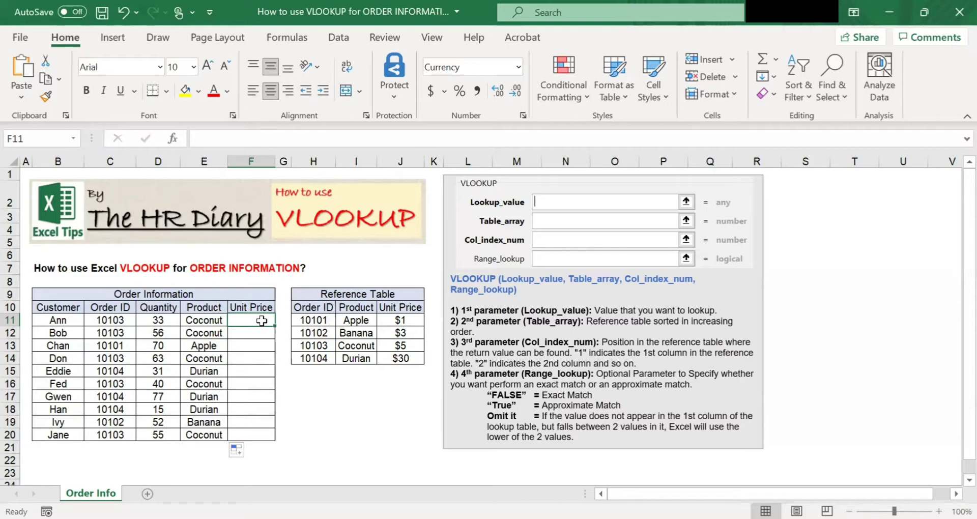
type("=")
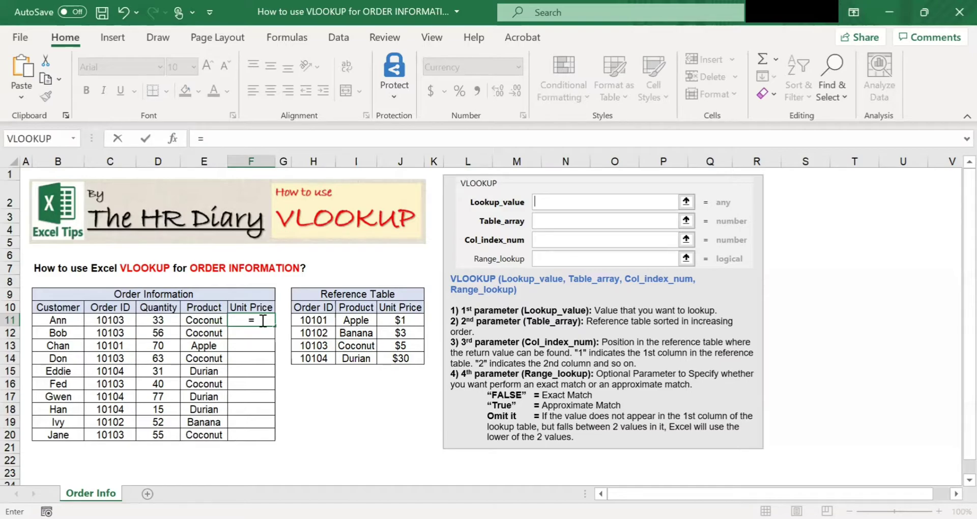
type("vlookup")
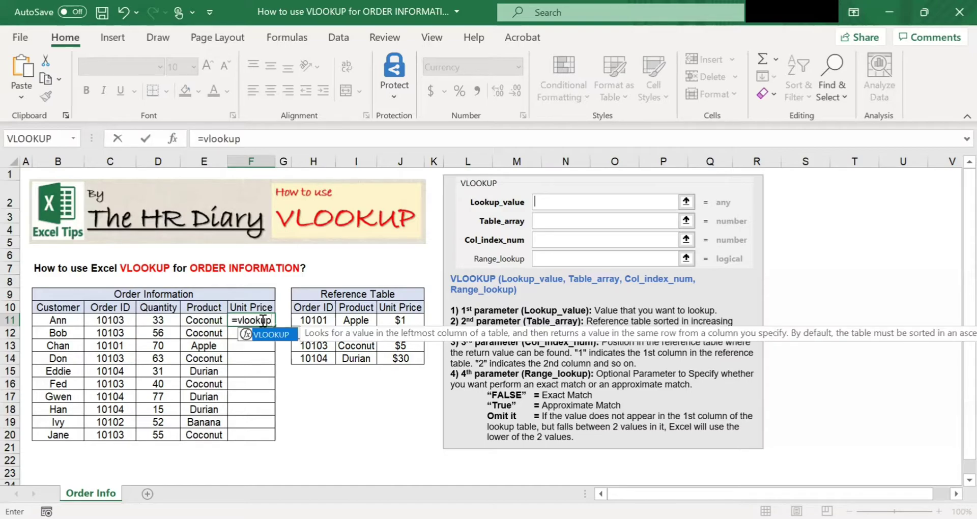
type("(")
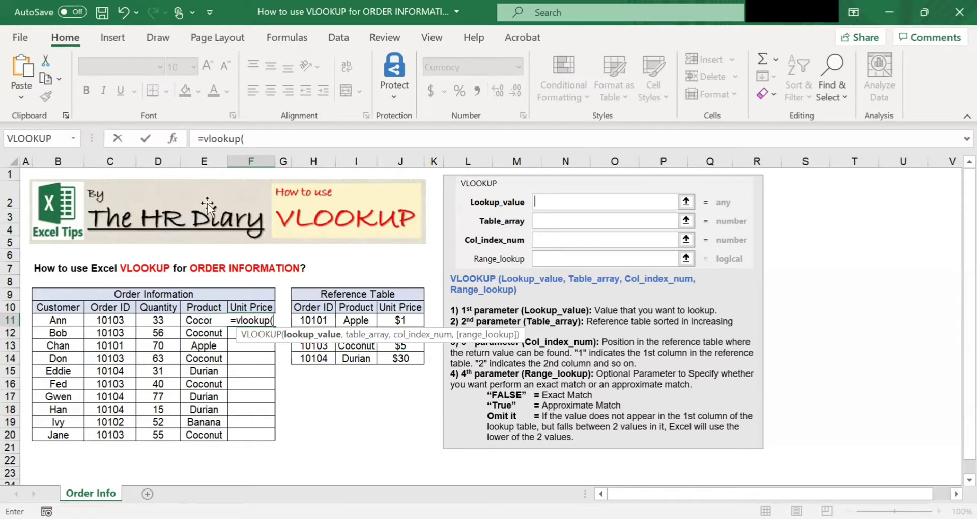
left_click(269, 138)
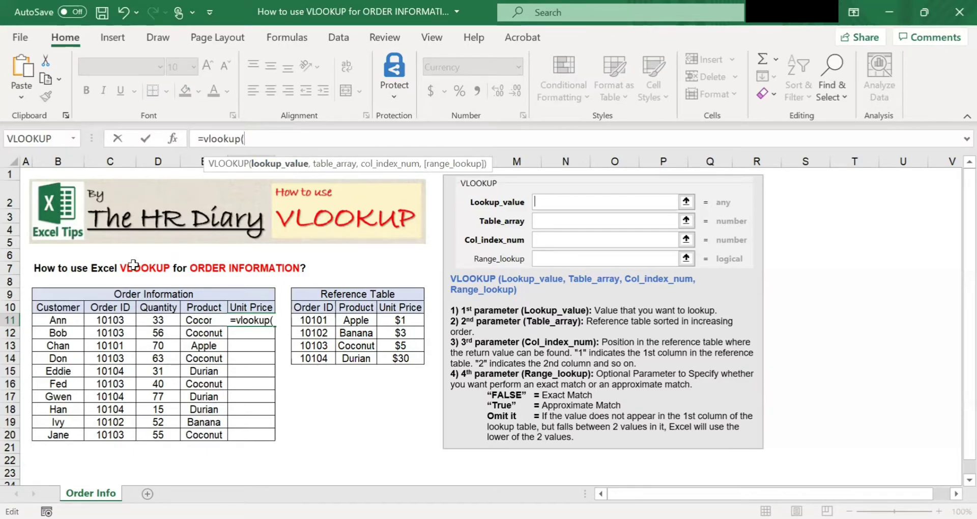
left_click(117, 318)
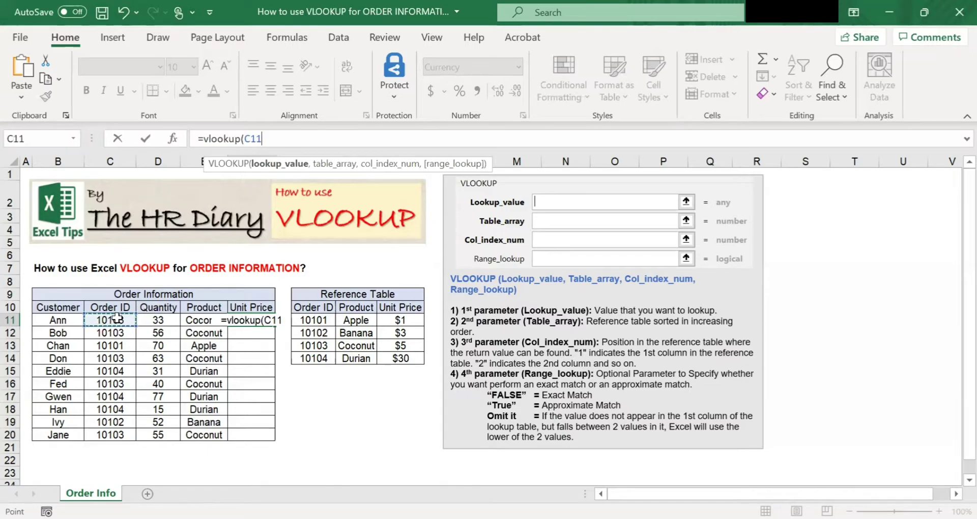
left_click(296, 135)
type(",")
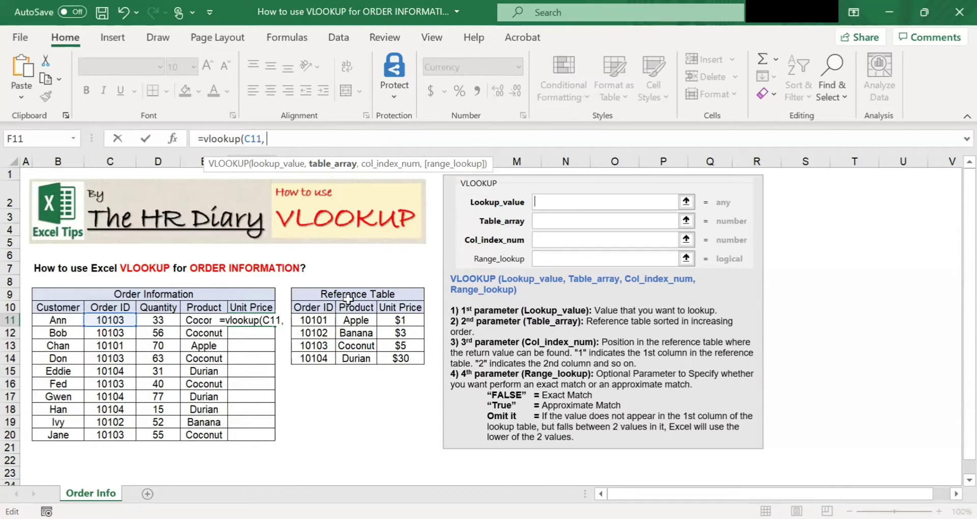
- Set the table array to the absolute reference $H$11:$J$14 and the column index to 3 for the unit price
left_click(309, 320)
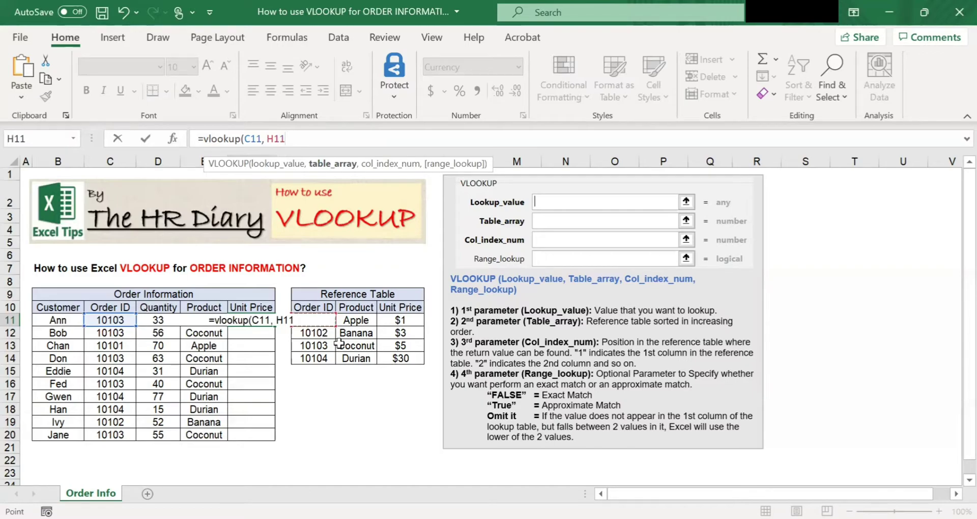
left_click(405, 361, "shift")
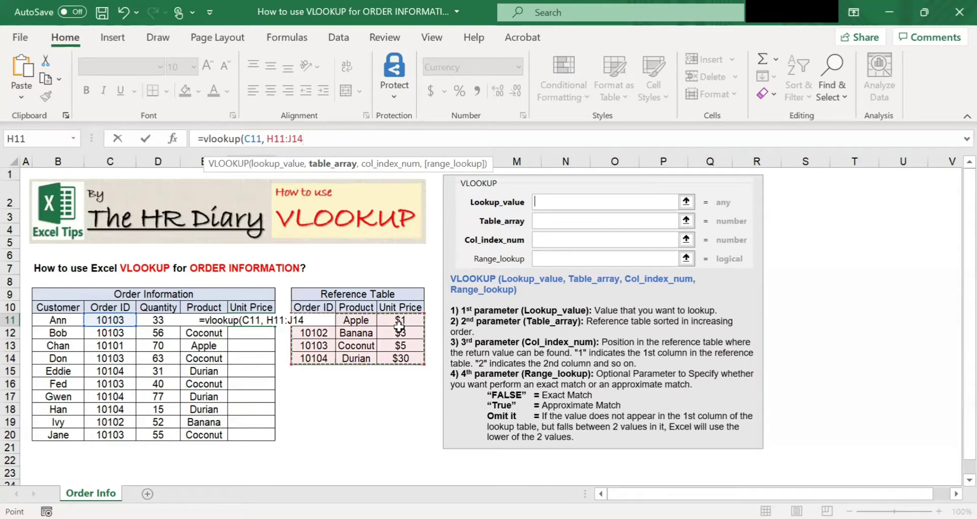
key("F4")
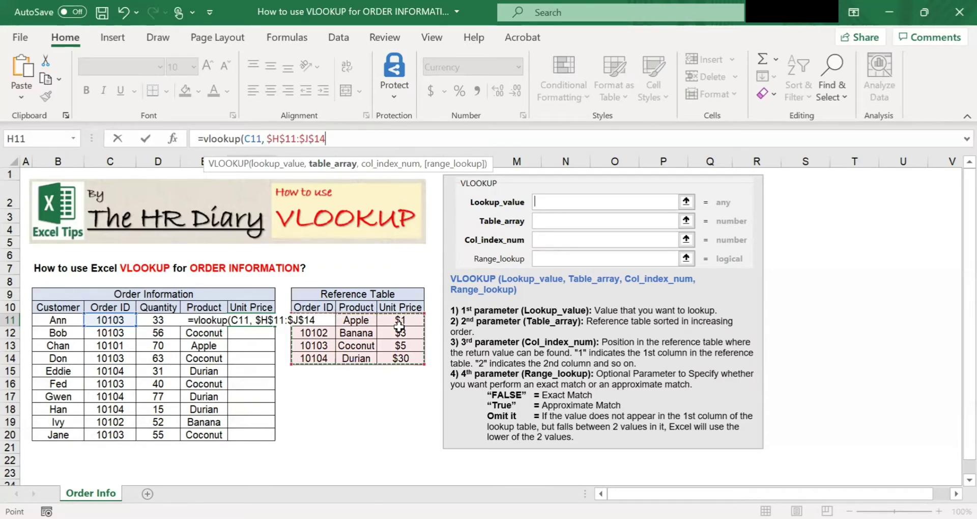
left_click(352, 139)
type(",")
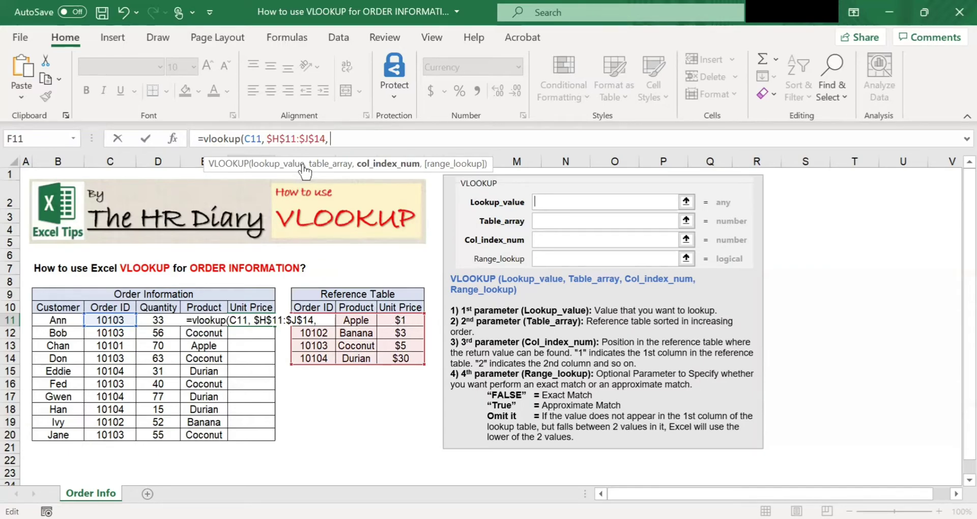
type("3")
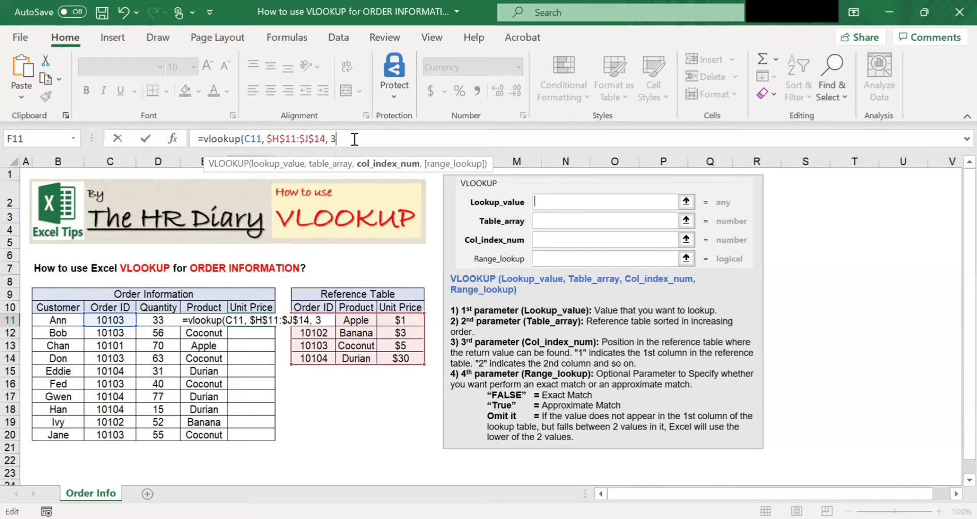
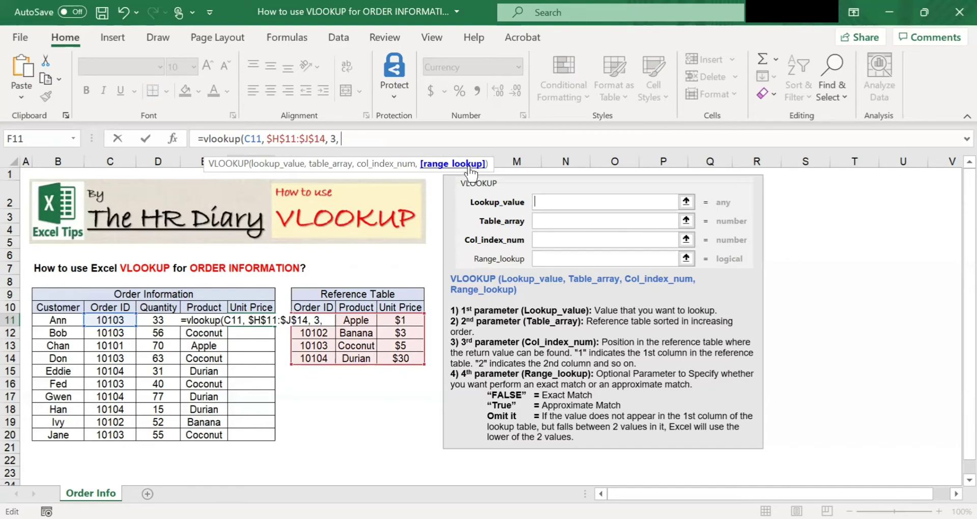
type("true")
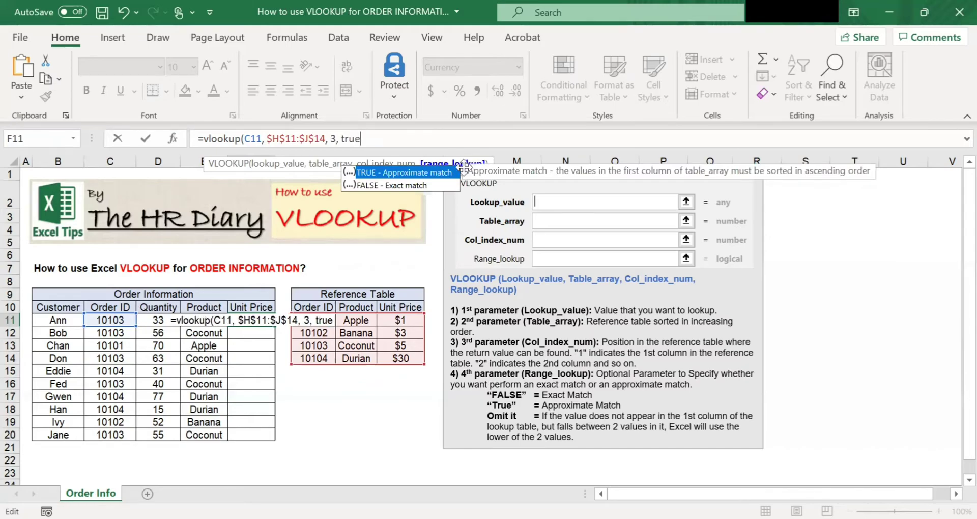
key("BackSpace")
key("BackSpace")
key("BackSpace")
key("BackSpace")
- Set the range lookup to FALSE for an exact match and enter the completed F11 formula
type("false")
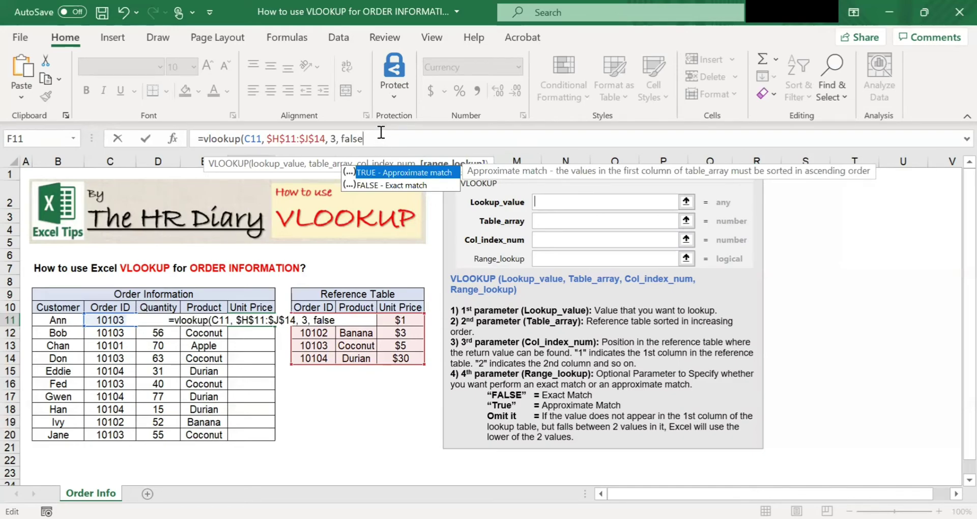
type(")")
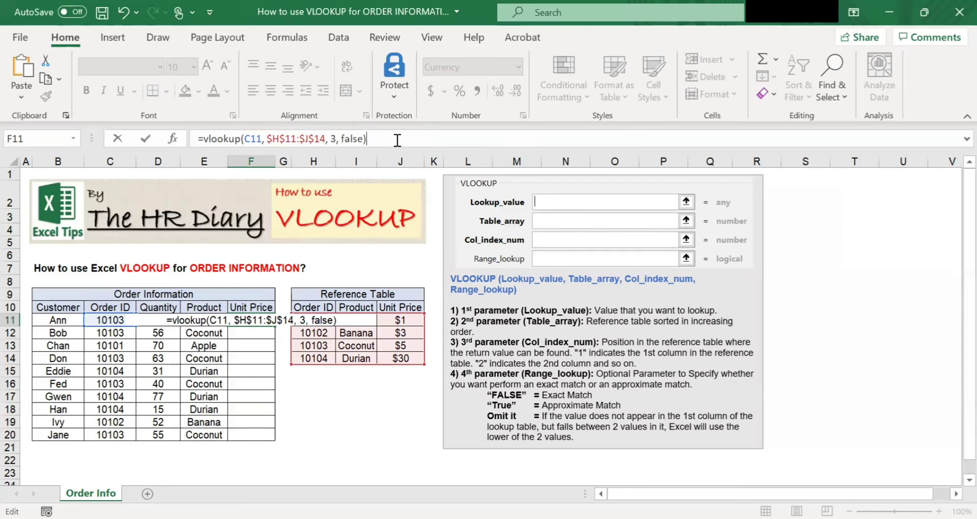
key("Return")
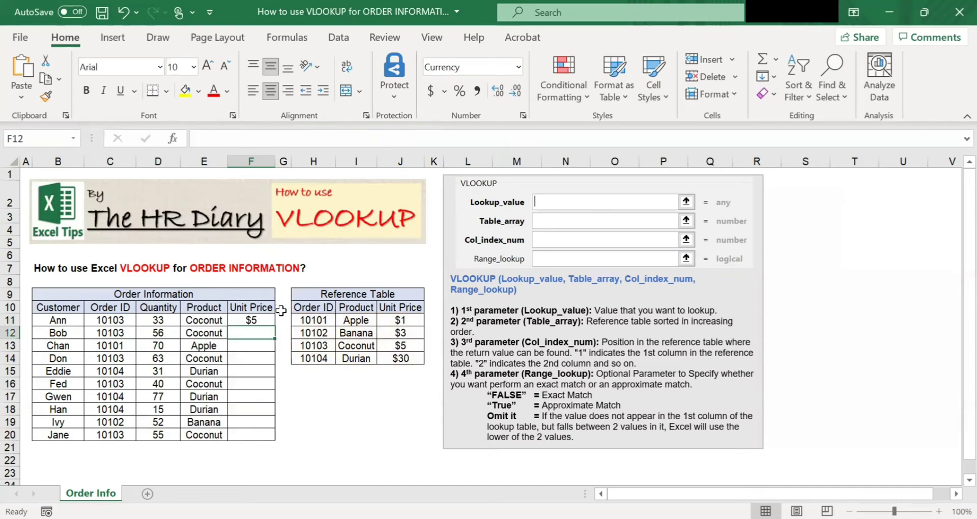
- Check the F11 result against the reference table and fill the Unit Price formula down from F11 to F20
left_click(267, 320)
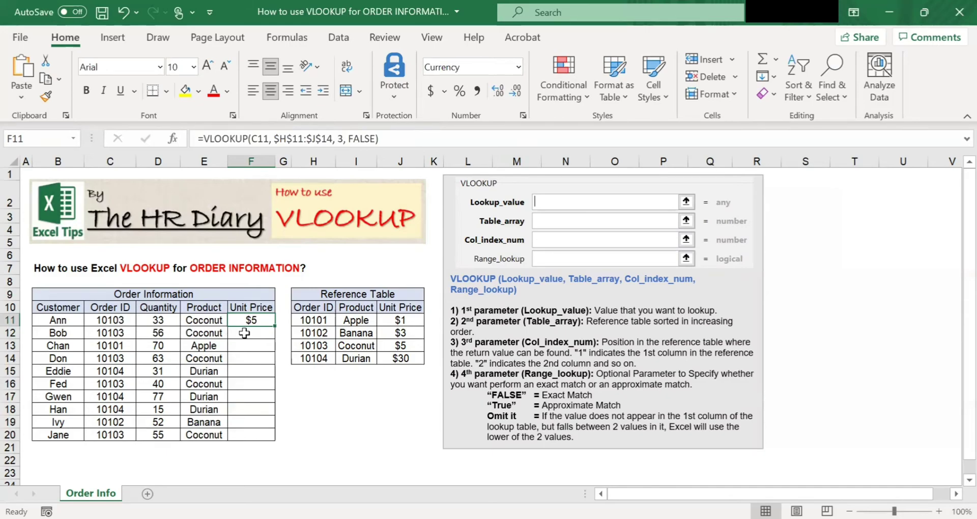
left_click(128, 322)
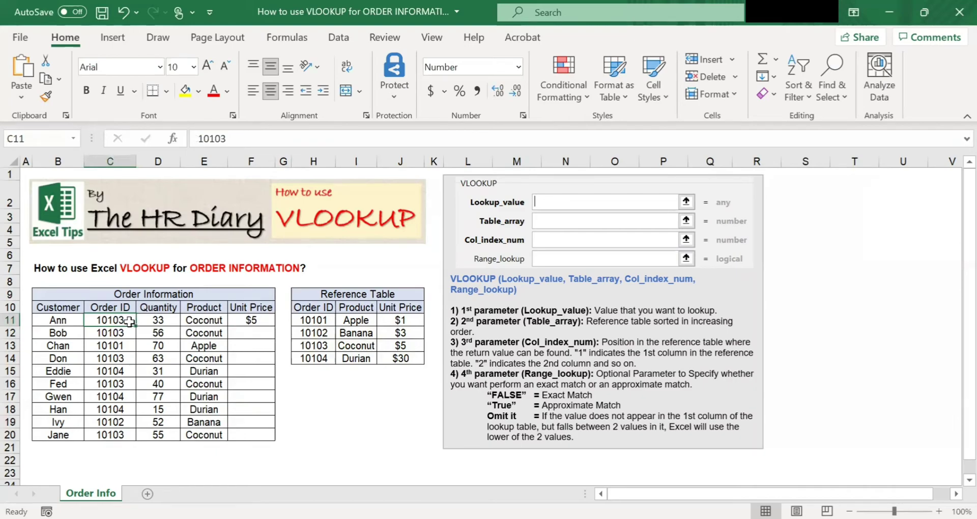
left_click(332, 346)
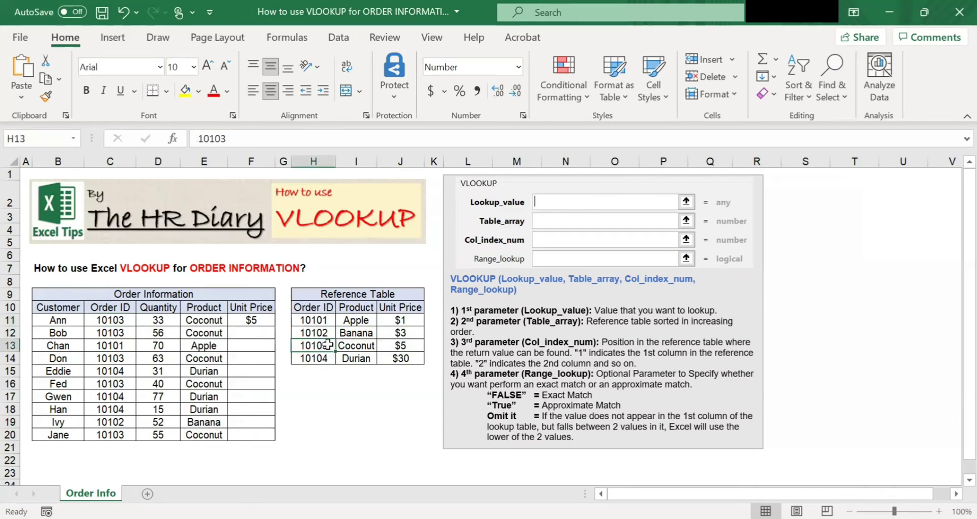
left_click(407, 345)
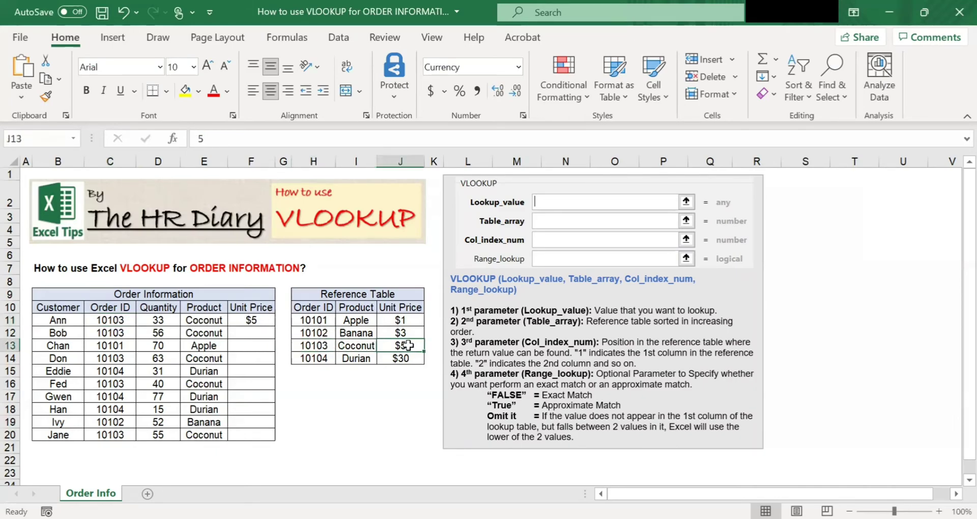
left_click(254, 318)
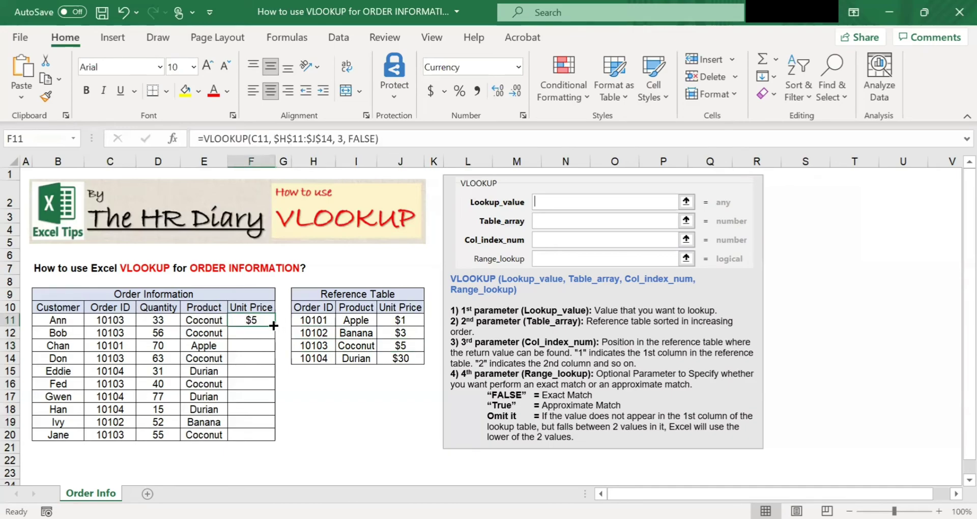
left_click_drag(274, 325, 270, 440)
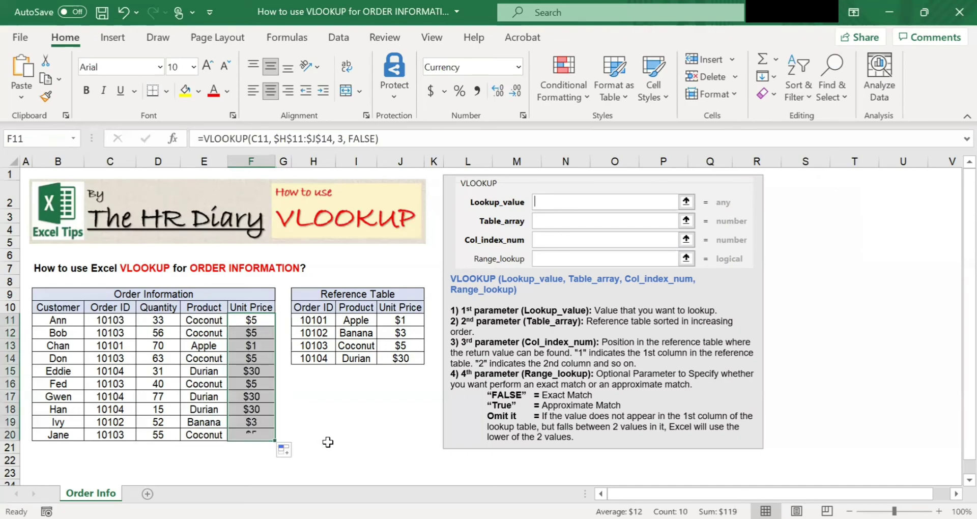